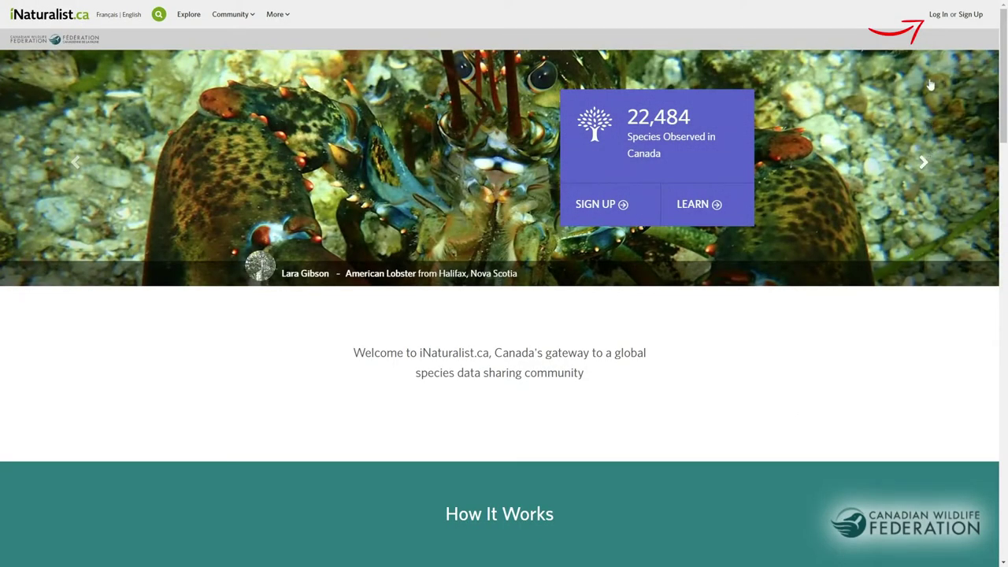
# - Sign in to iNaturalist and go to the observation Upload page
pyautogui.click(938, 15)
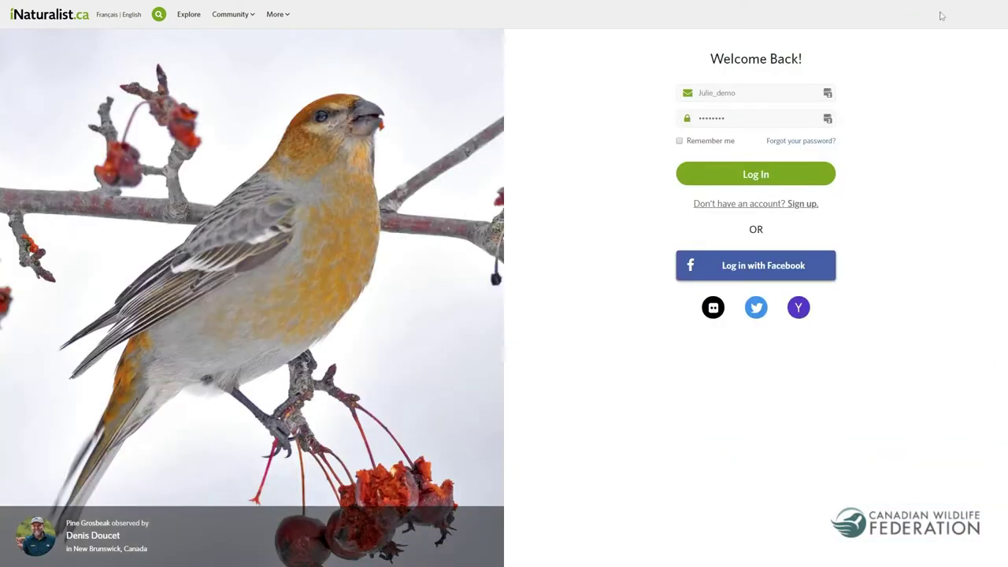
pyautogui.click(759, 184)
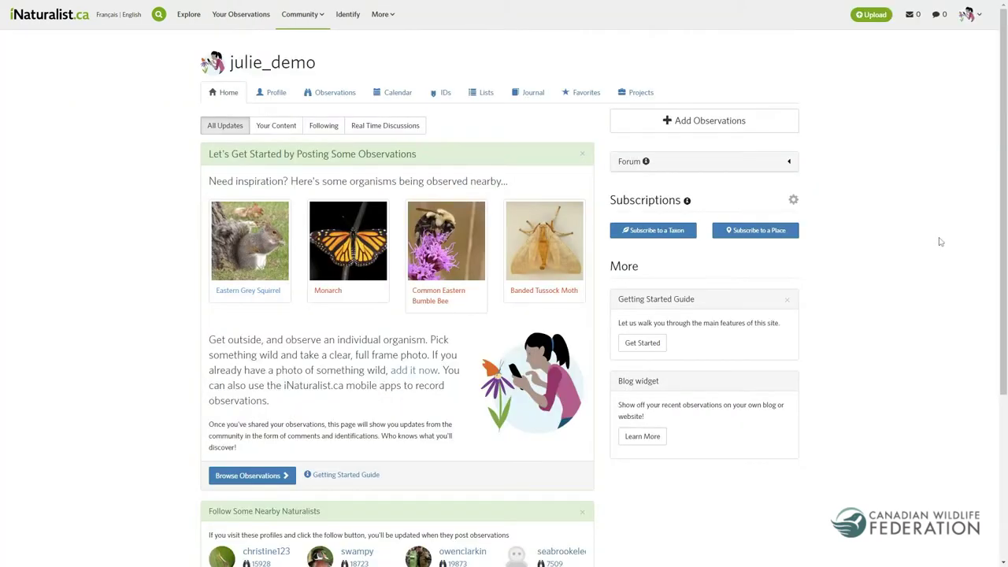
pyautogui.click(871, 18)
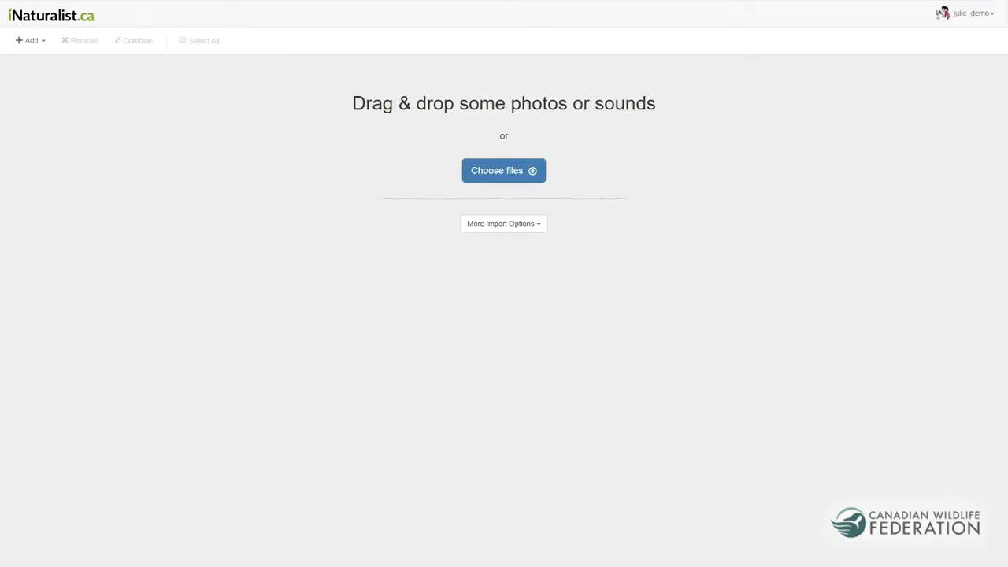
# - Load the photos and the spring peeper sound file as seven observation cards
pyautogui.click(499, 175)
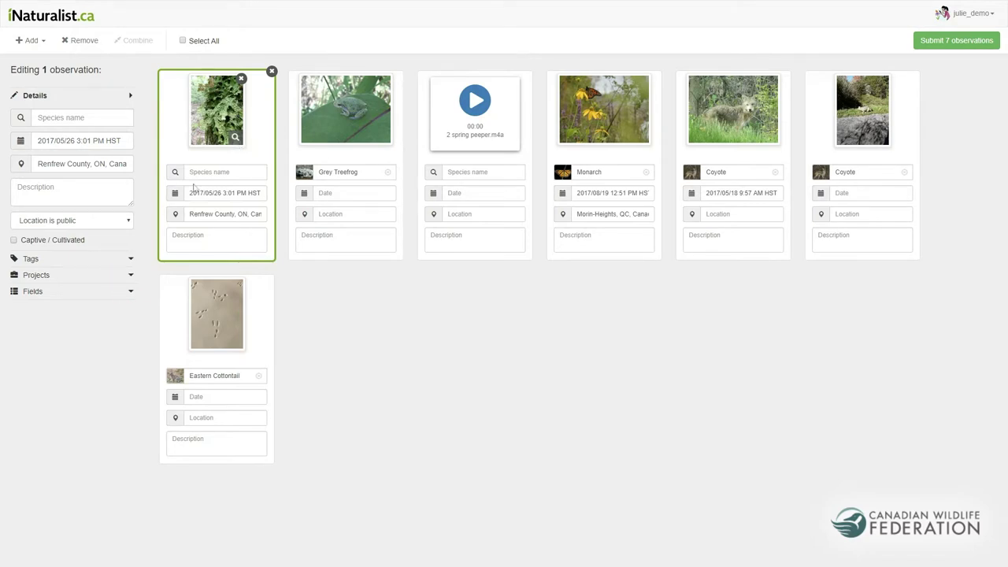
# - Keep the lichen observation's location public and identify it as Tree Lungwort
pyautogui.click(130, 222)
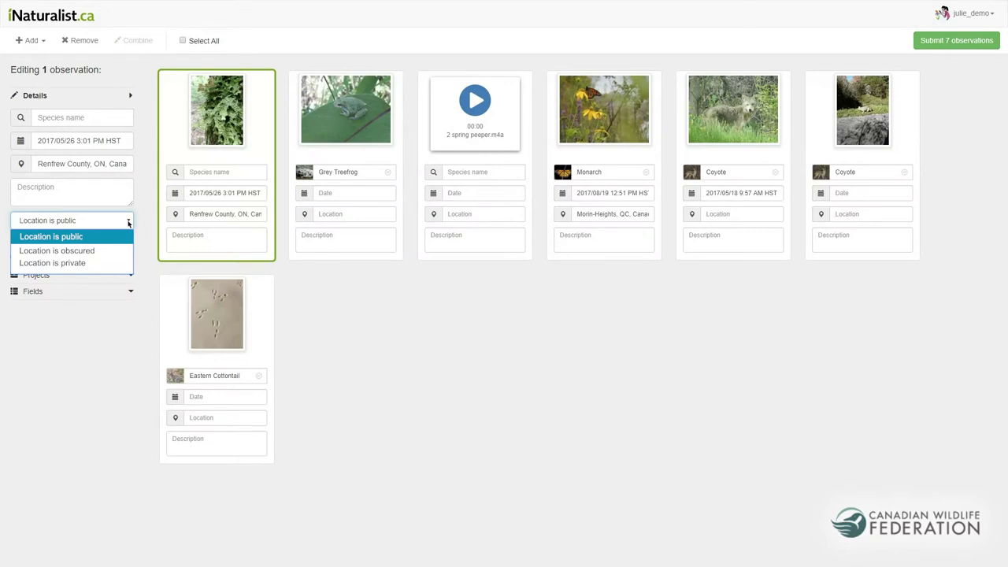
pyautogui.click(128, 224)
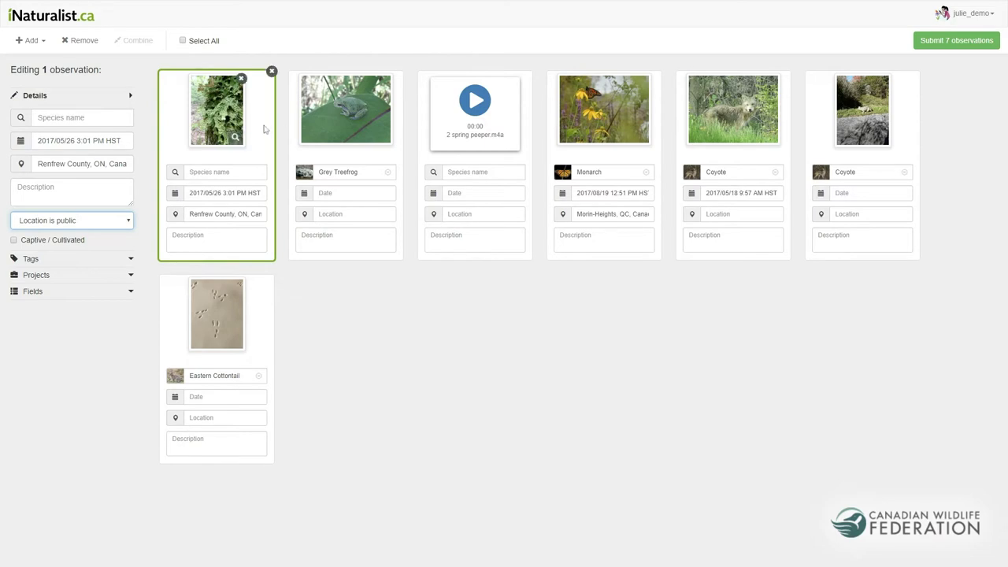
pyautogui.click(189, 171)
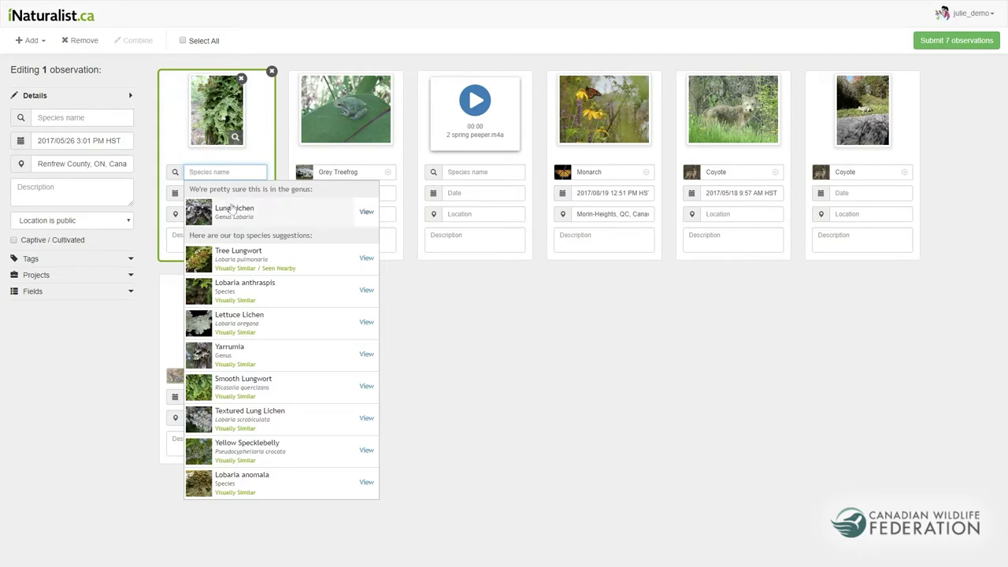
pyautogui.click(240, 260)
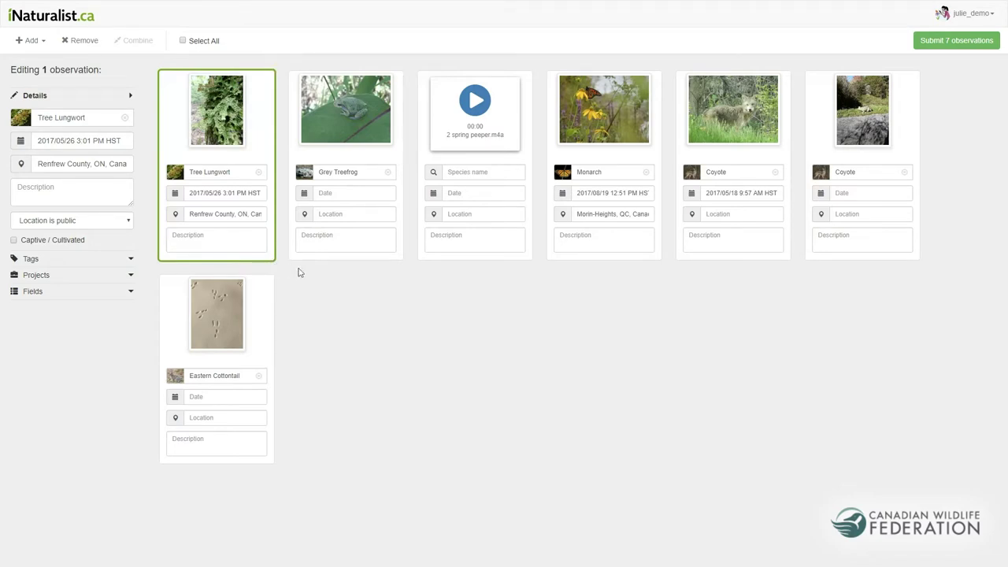
# - Set the Grey Treefrog's location to Chelsea, QC via a Gatineau search, with a smaller accuracy circle
pyautogui.click(345, 213)
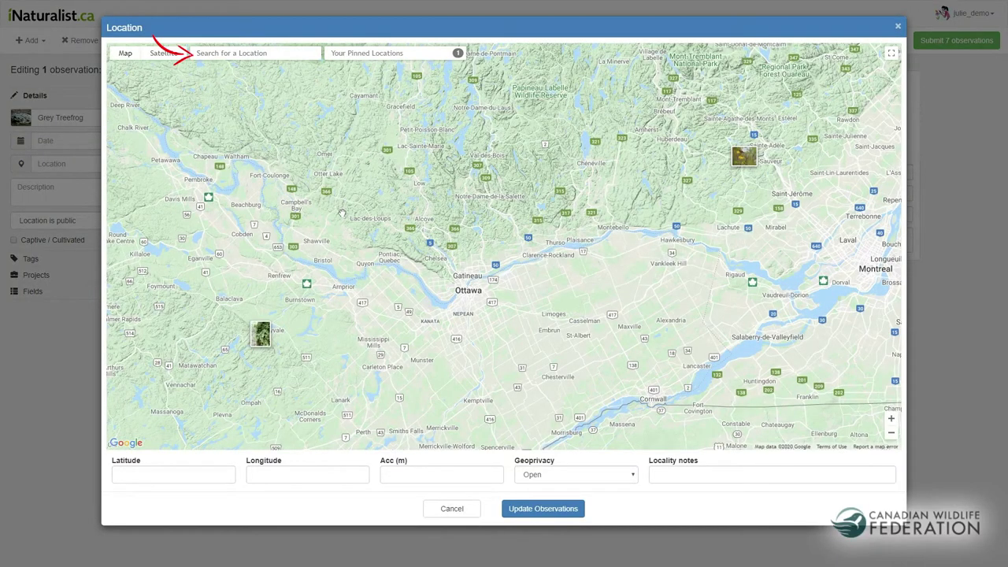
pyautogui.click(198, 53)
pyautogui.write('ga')
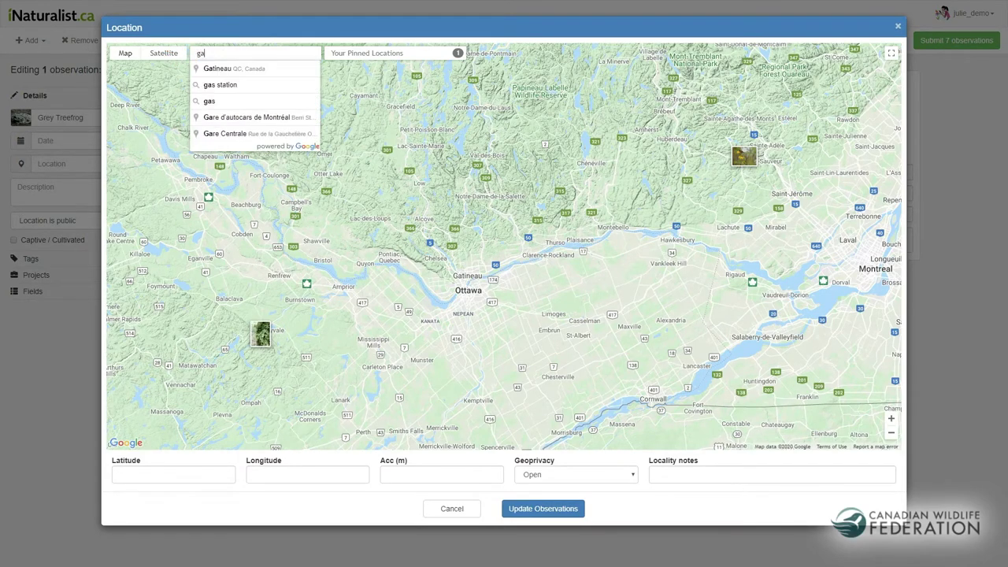
pyautogui.click(253, 69)
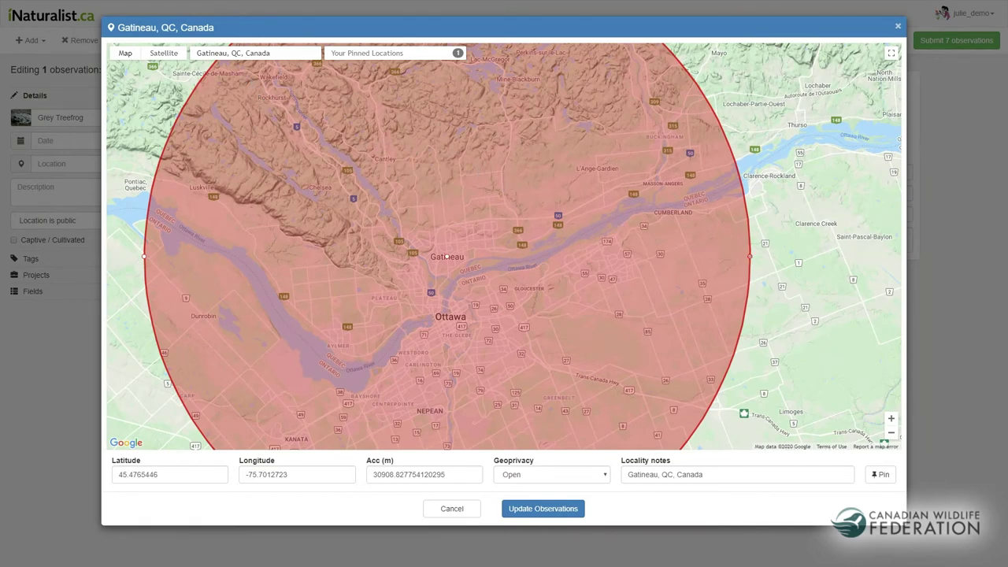
pyautogui.moveTo(750, 256); pyautogui.dragTo(315, 150)
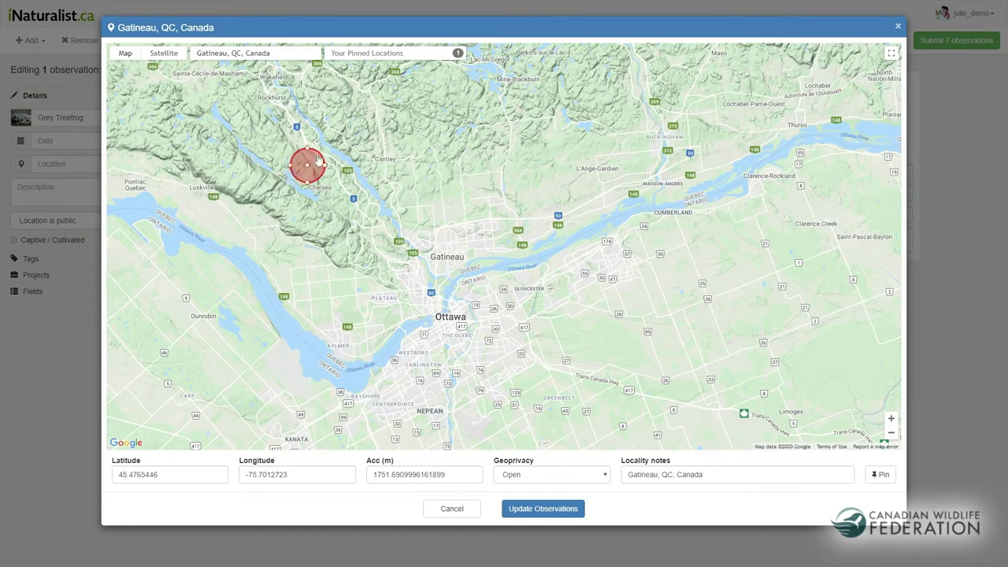
pyautogui.click(560, 511)
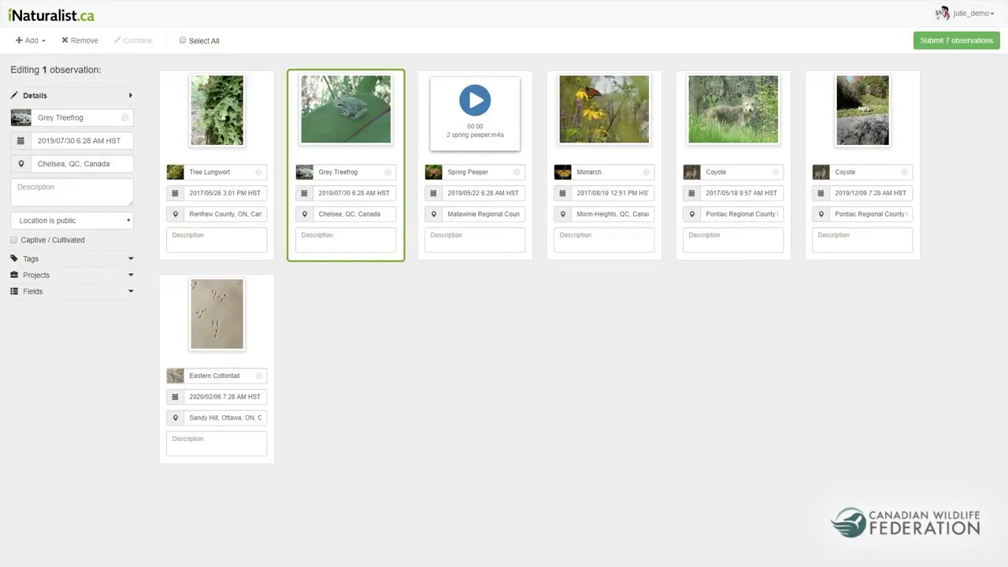
# - Pin the Grey Treefrog's Chelsea, QC location as a second saved pinned location
pyautogui.click(304, 213)
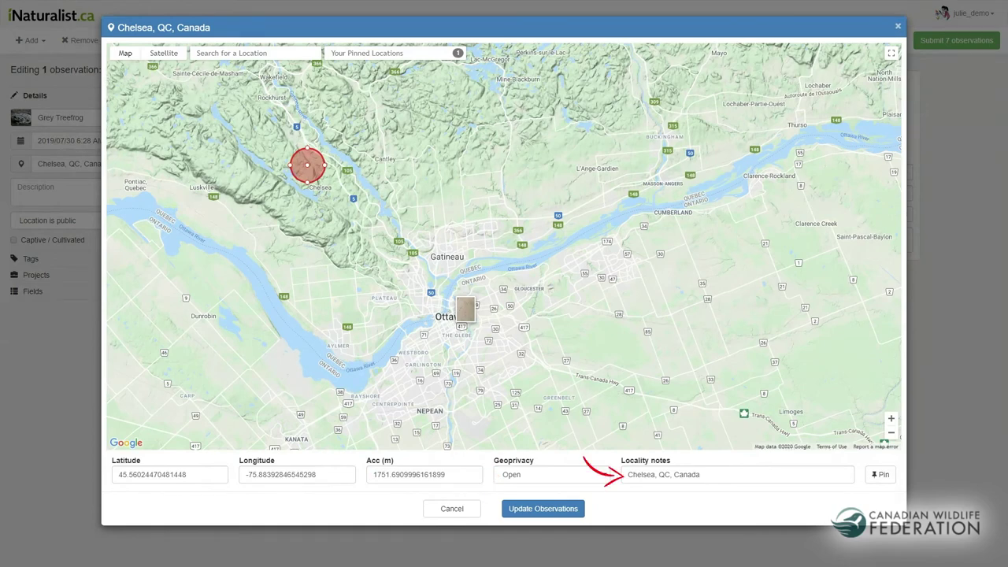
pyautogui.click(880, 476)
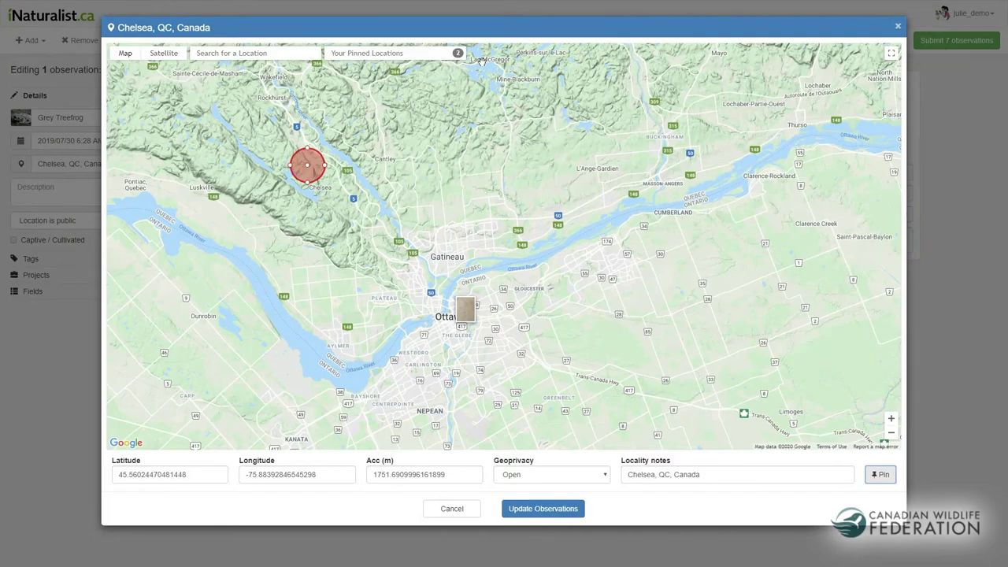
pyautogui.click(542, 509)
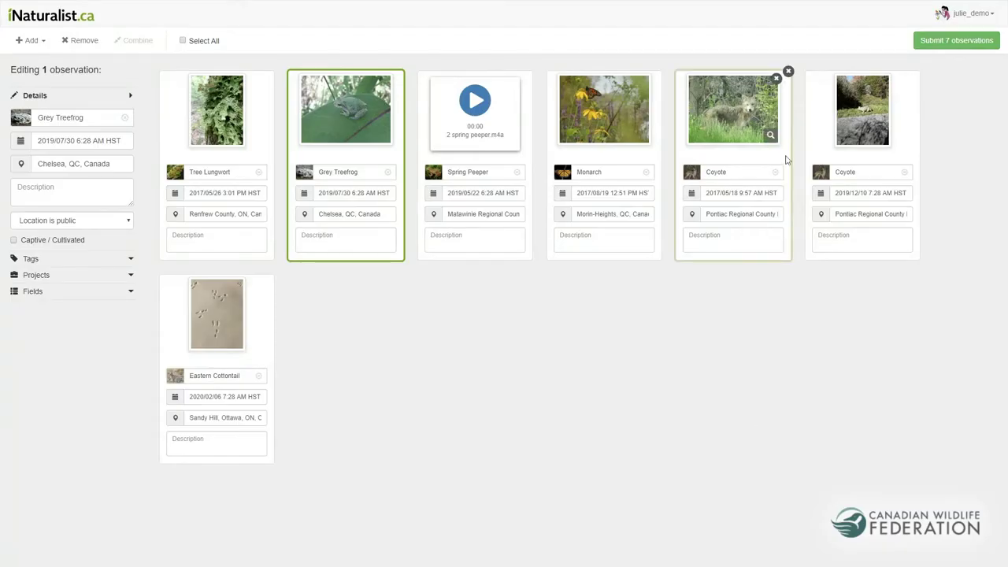
# - Select both Coyote cards and merge the second Coyote photo into the first
pyautogui.click(785, 160)
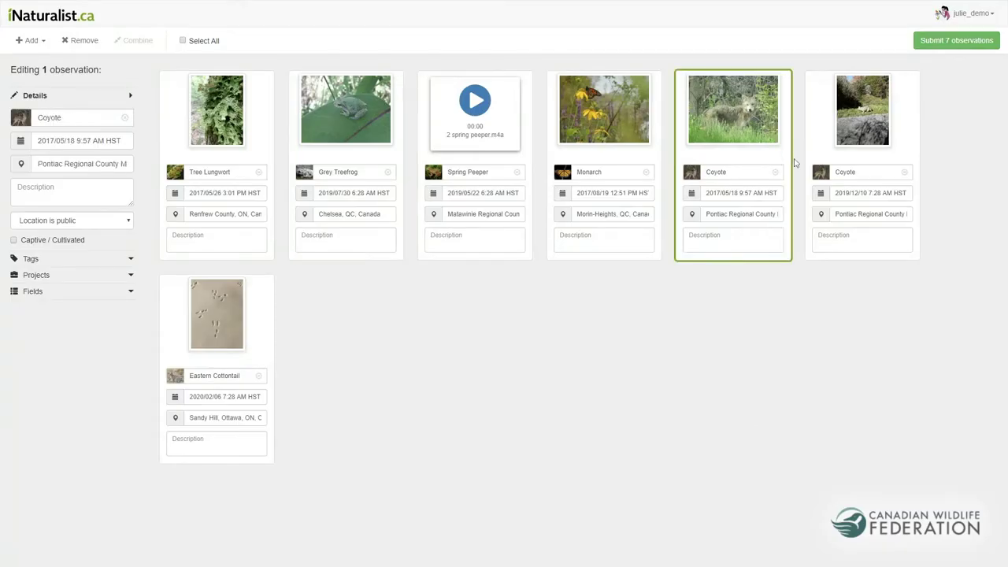
pyautogui.keyDown('ctrl'); pyautogui.click(911, 158); pyautogui.keyUp('ctrl')
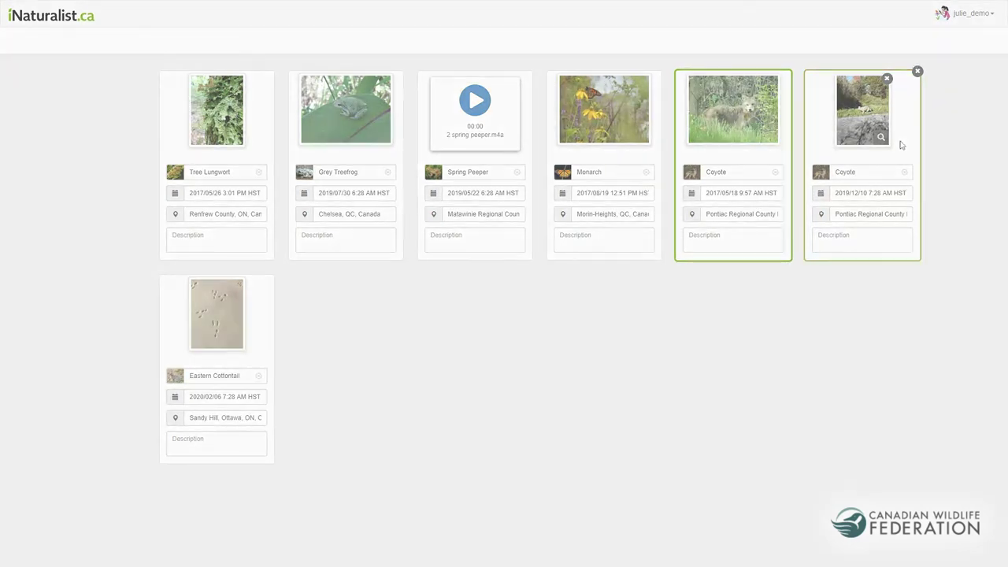
pyautogui.moveTo(902, 145); pyautogui.dragTo(772, 150)
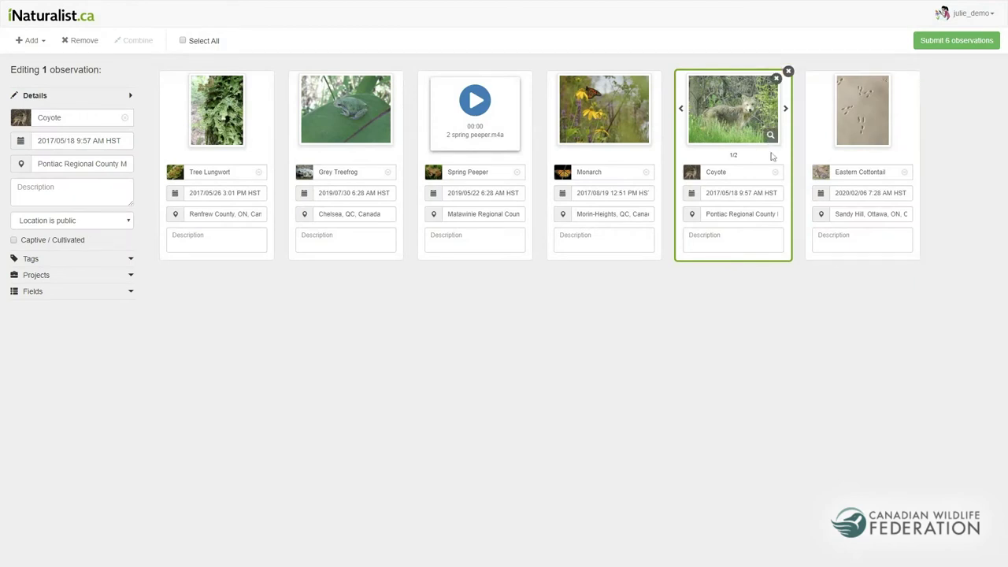
# - Narrow the Coyote location accuracy from 3906 m to about 205 m, then select all six observations
pyautogui.click(694, 200)
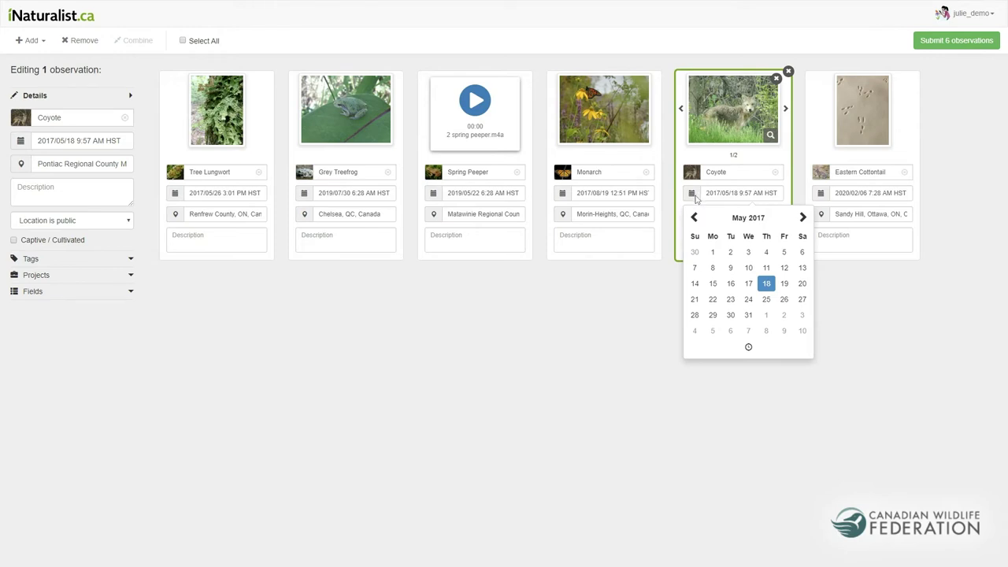
pyautogui.click(695, 198)
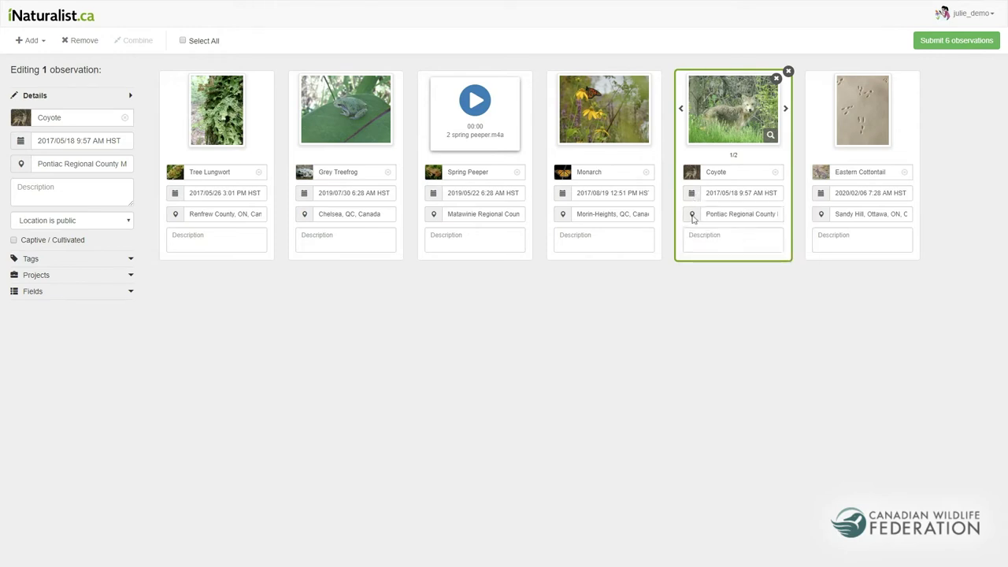
pyautogui.click(693, 219)
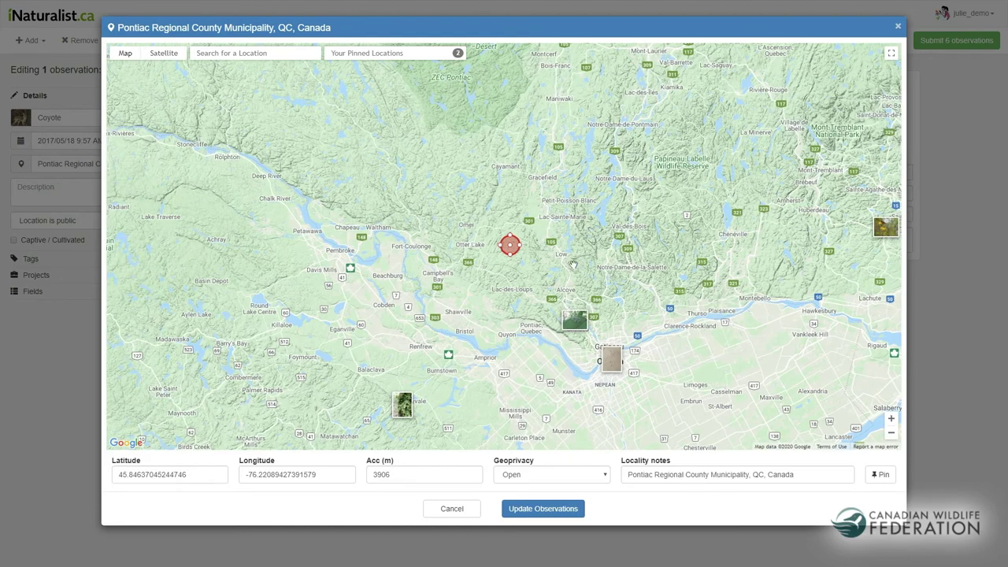
pyautogui.click(893, 419)
pyautogui.click(893, 419)
pyautogui.click(892, 419)
pyautogui.click(892, 419)
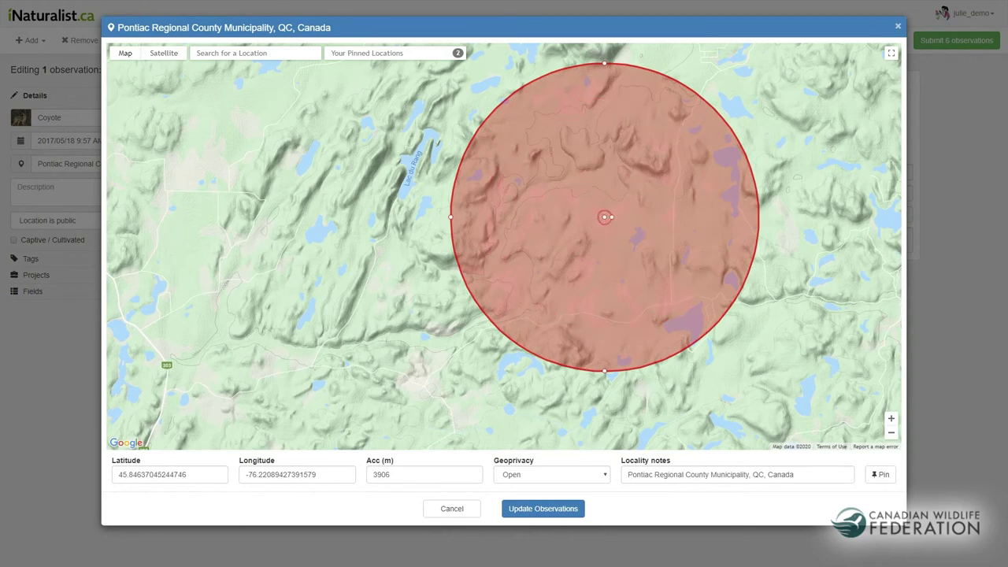
pyautogui.click(606, 218)
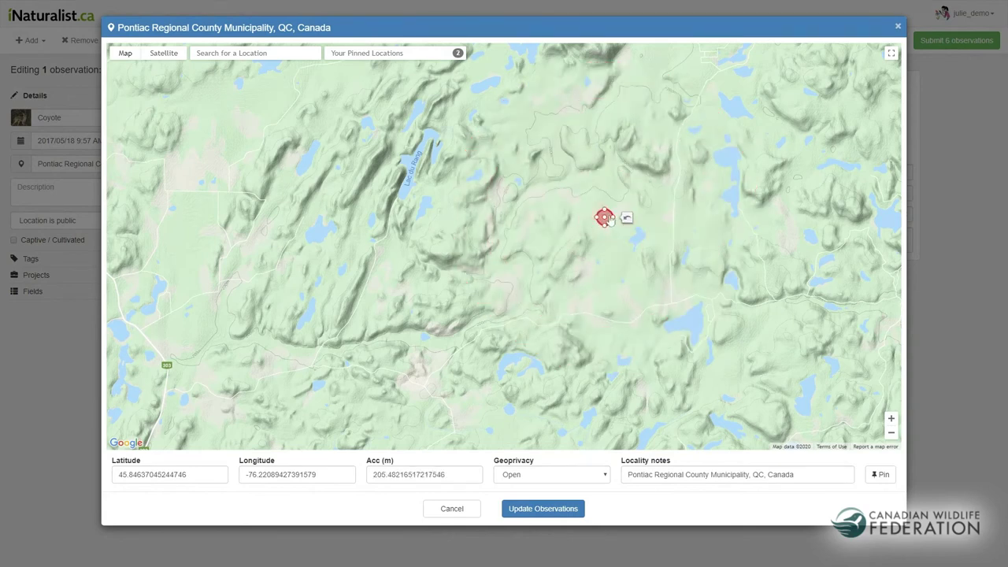
pyautogui.click(536, 511)
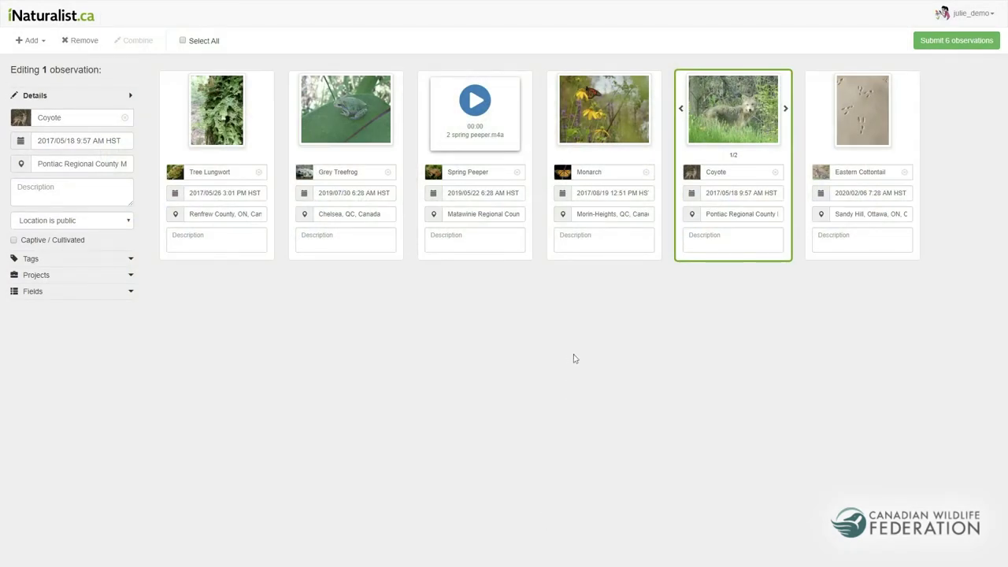
pyautogui.keyDown('ctrl'); pyautogui.click(532, 166); pyautogui.keyUp('ctrl')
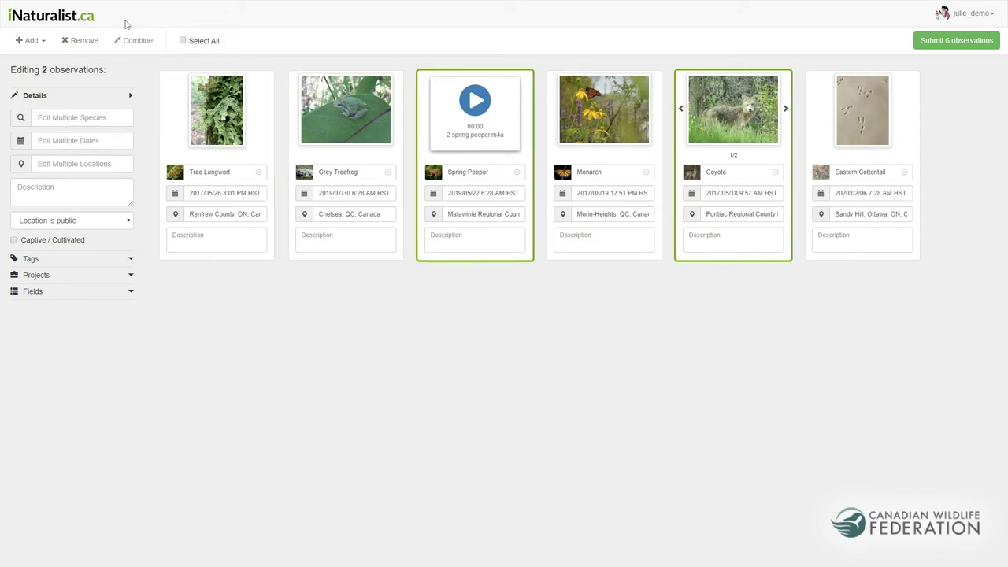
pyautogui.click(184, 41)
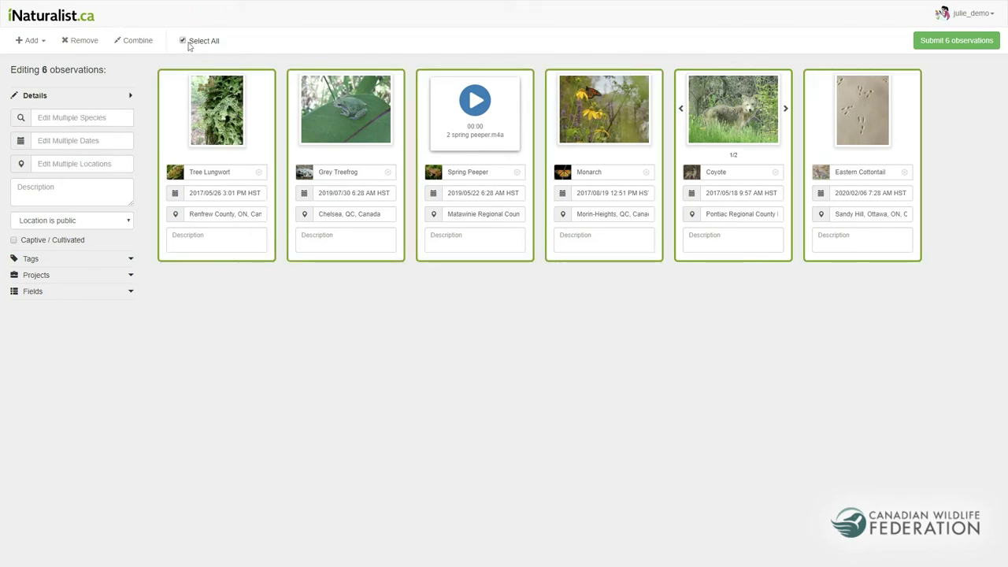